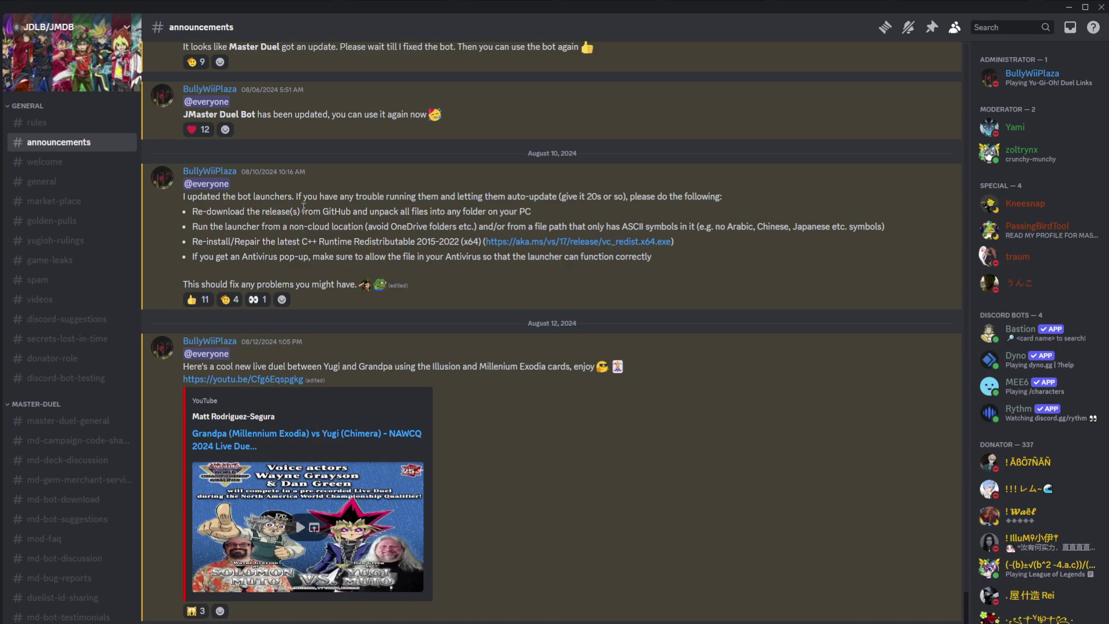
Go from the launcher troubleshooting post to the md-bot-download channel in the sidebar
left_click(49, 500)
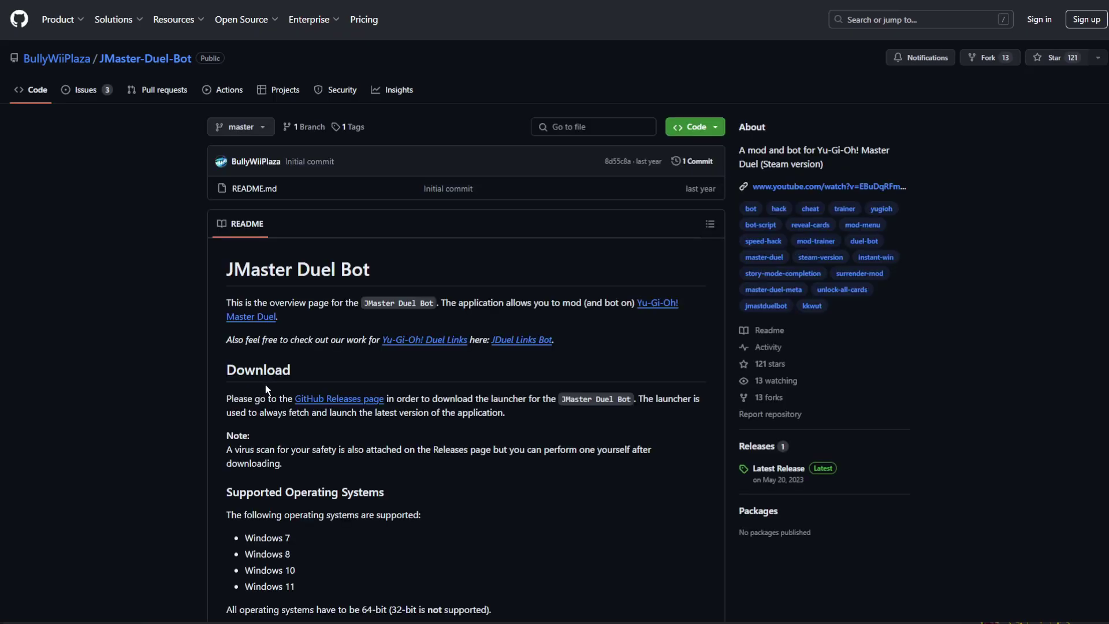
Follow the README's 'GitHub Releases page' link to the JMaster-Duel-Bot latest release
left_click(335, 400)
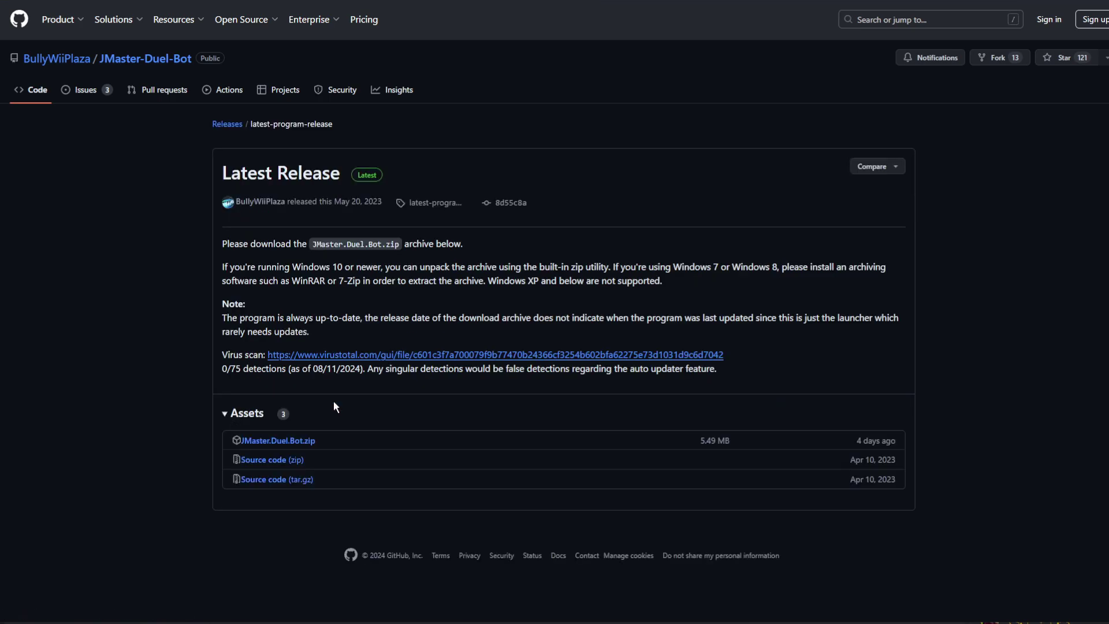
Save the JMaster.Duel.Bot.zip asset into the Master Duel folder and switch to that folder
left_click(272, 438)
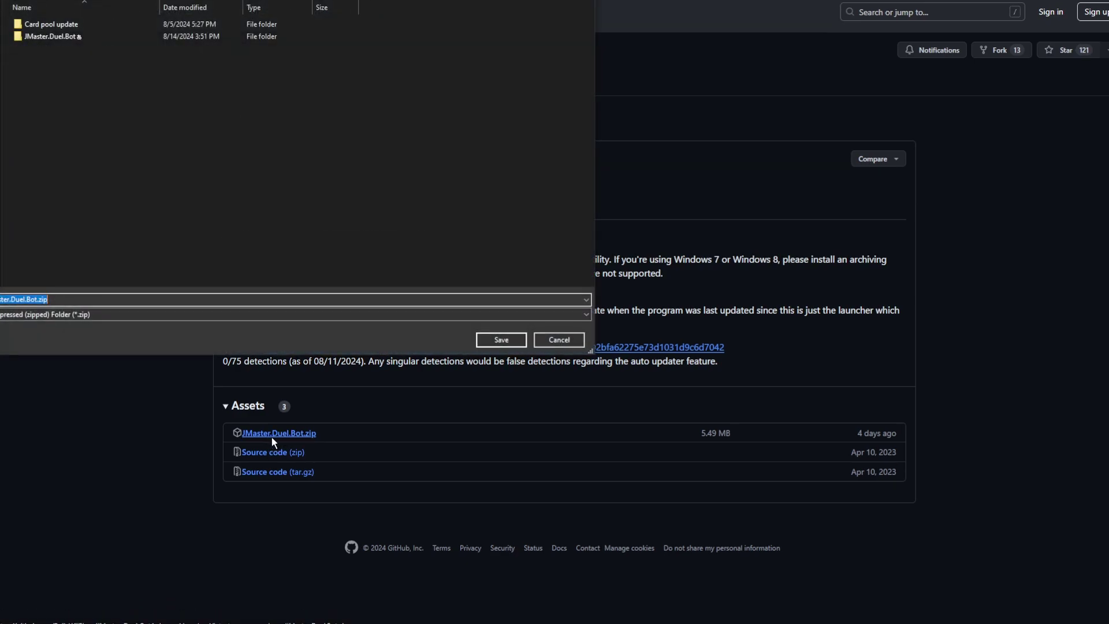
left_click(486, 338)
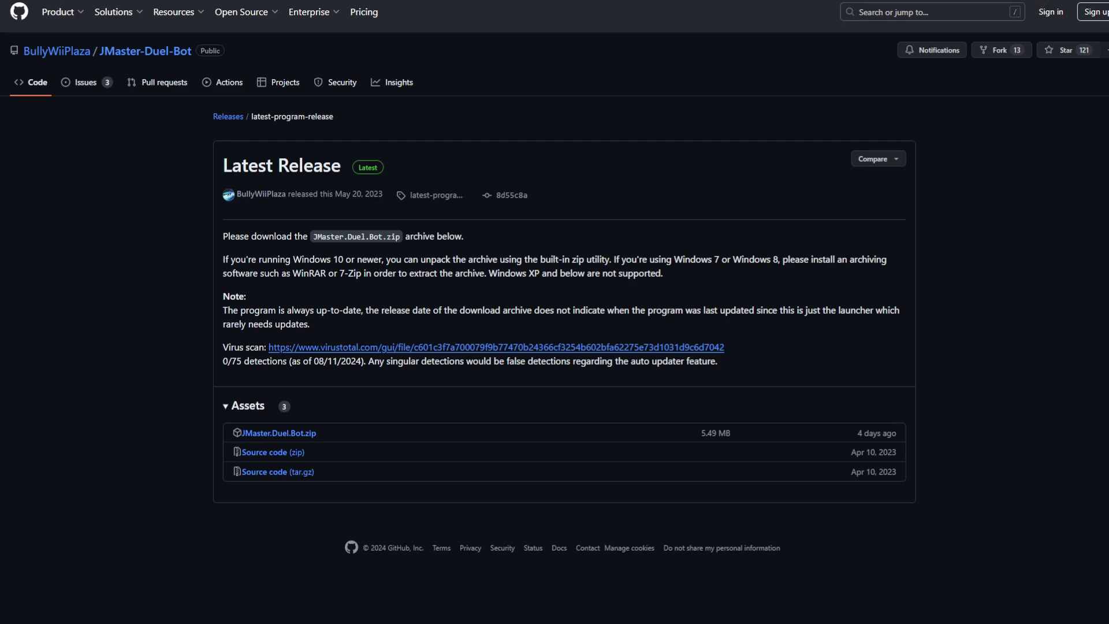
key("alt+Tab")
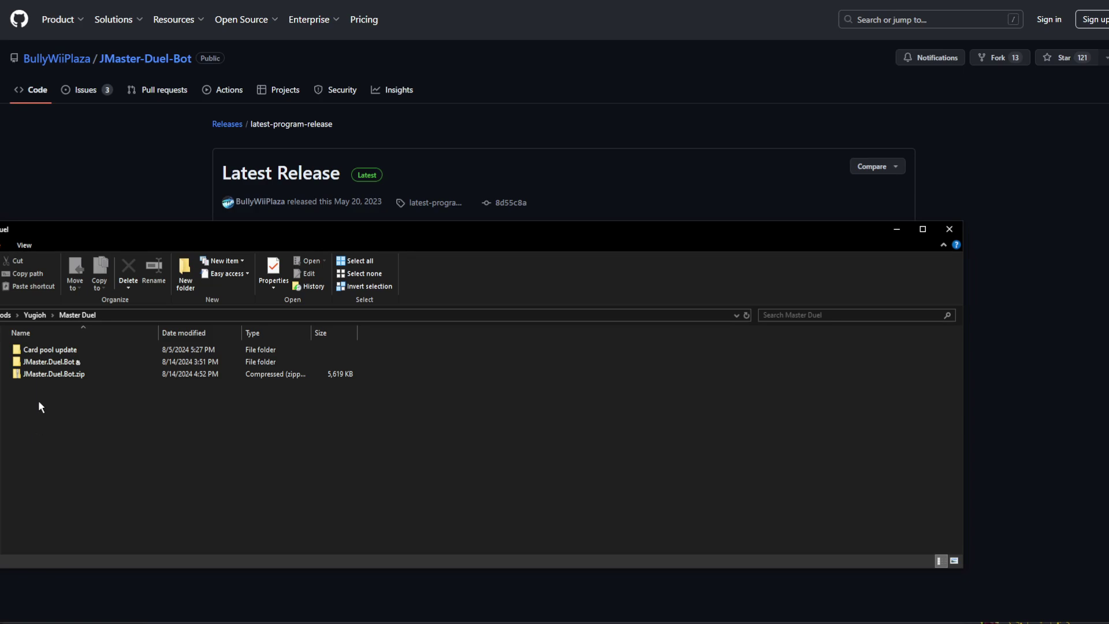
Extract JMaster.Duel.Bot.zip with 7-Zip into a JMaster.Duel.Bot folder
right_click(38, 373)
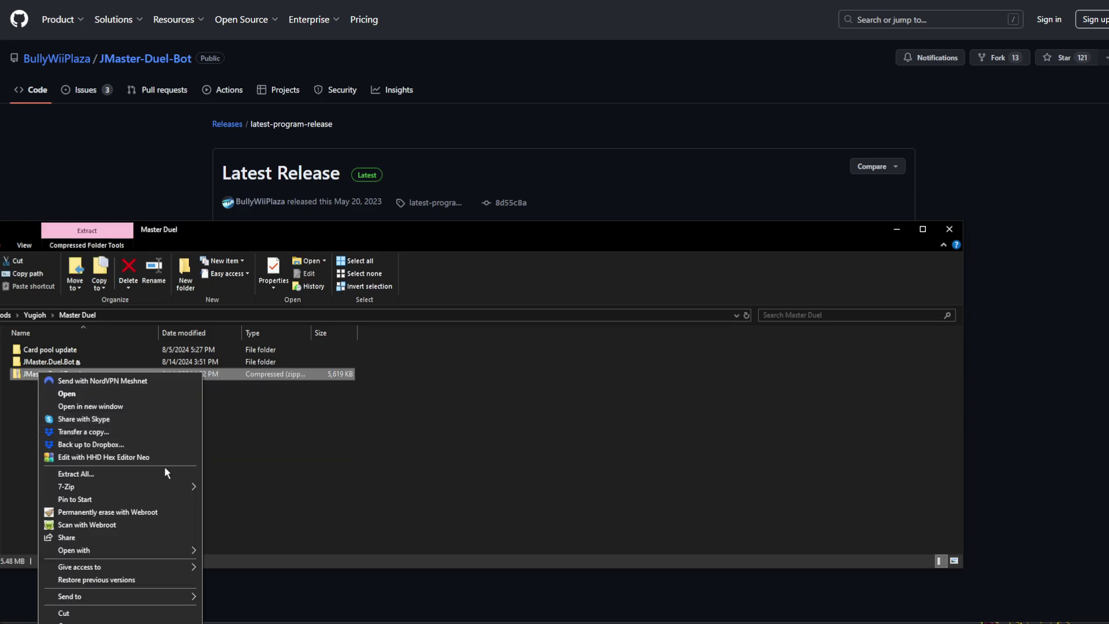
mouse_move(151, 488)
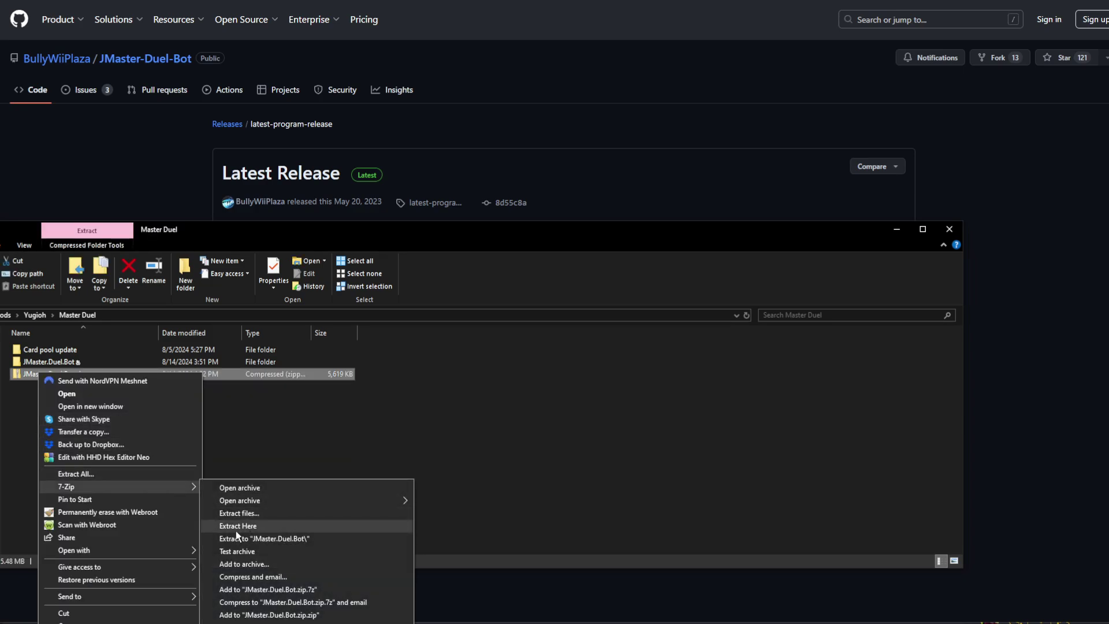
left_click(266, 538)
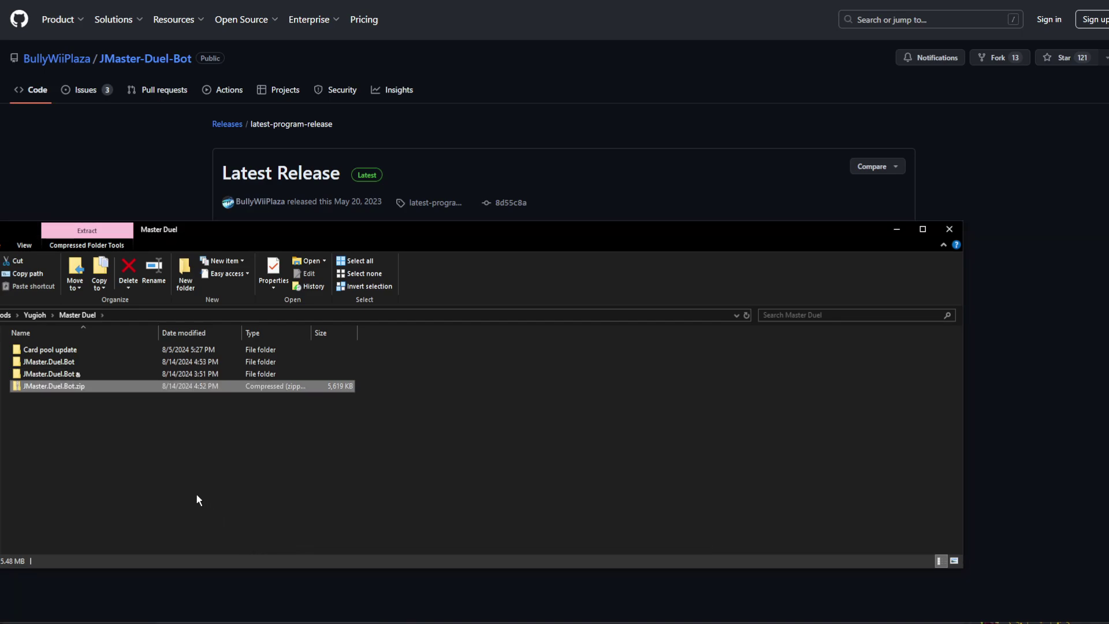
Run JMaster Duel Bot.exe from the extracted JMaster.Duel.Bot folder
double_click(53, 361)
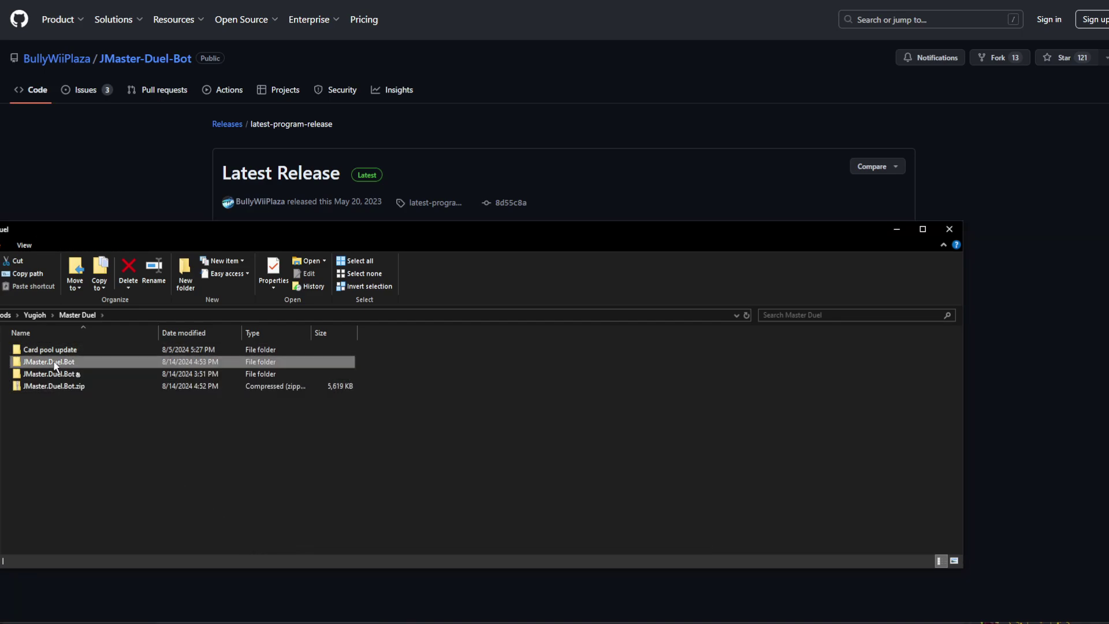
scroll(195, 432, "down", 1)
scroll(195, 442, "up", 1)
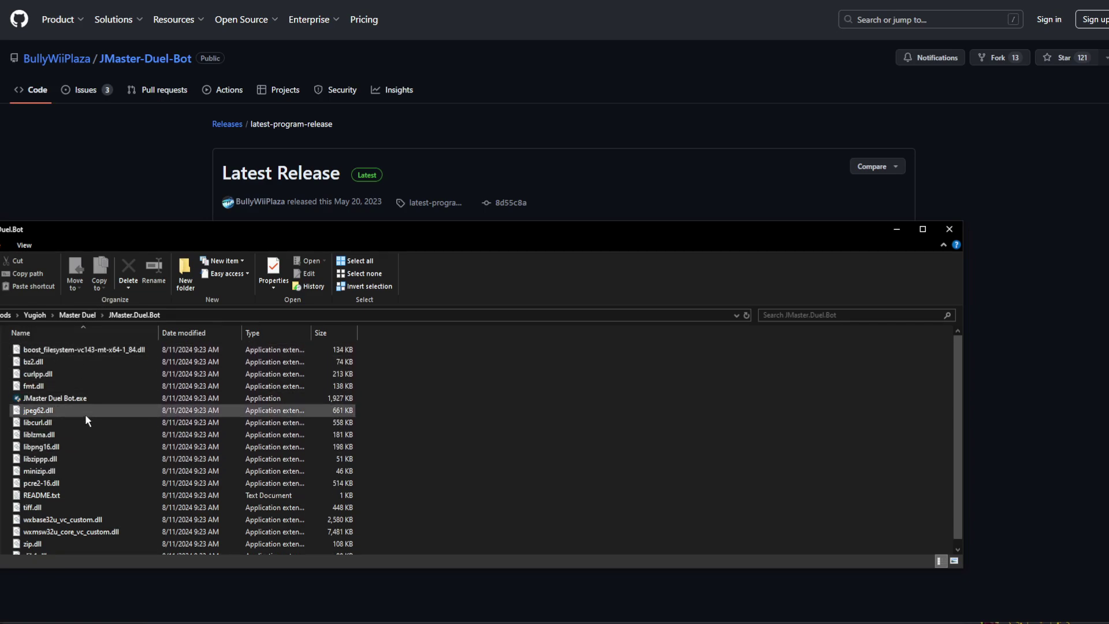
left_click(70, 401)
double_click(70, 400)
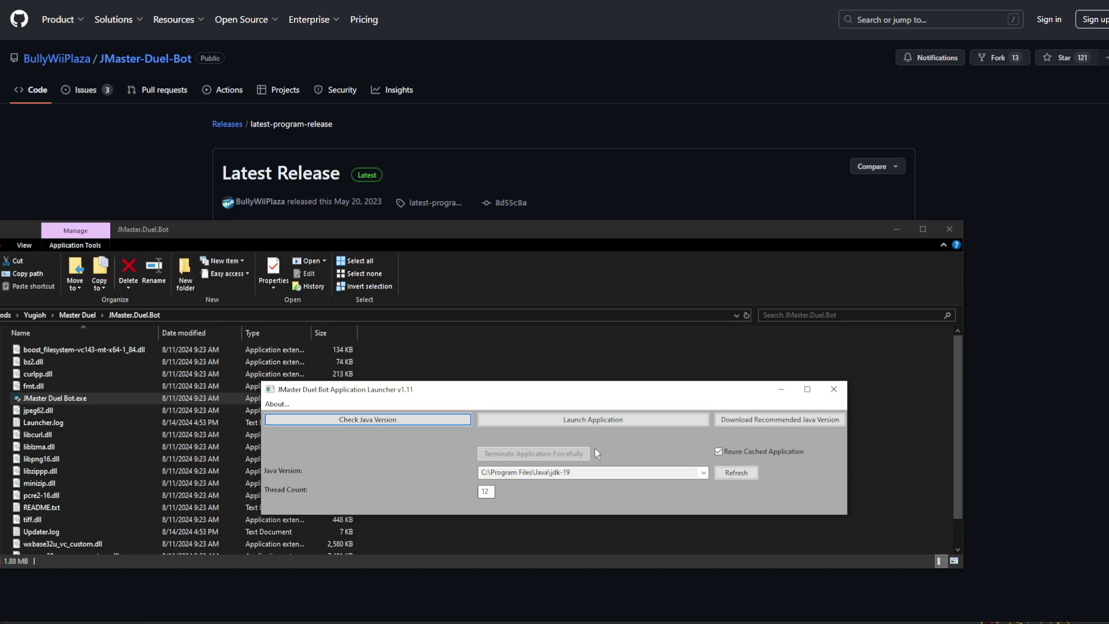
Launch the bot application, accept the Terms Of Use, and close the bot window
left_click(576, 420)
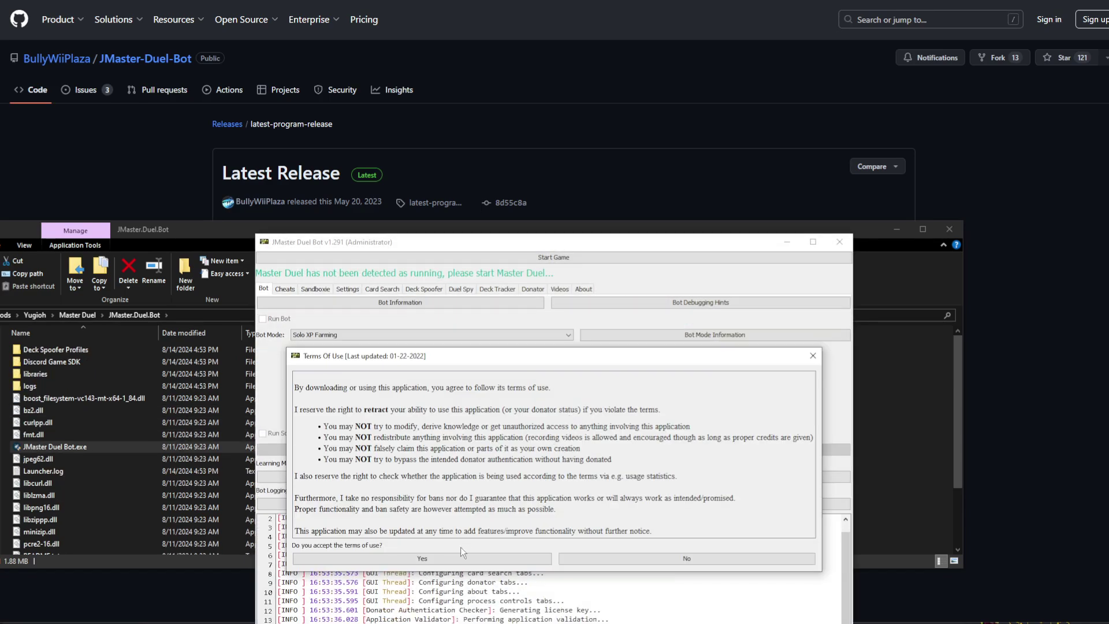
left_click(409, 558)
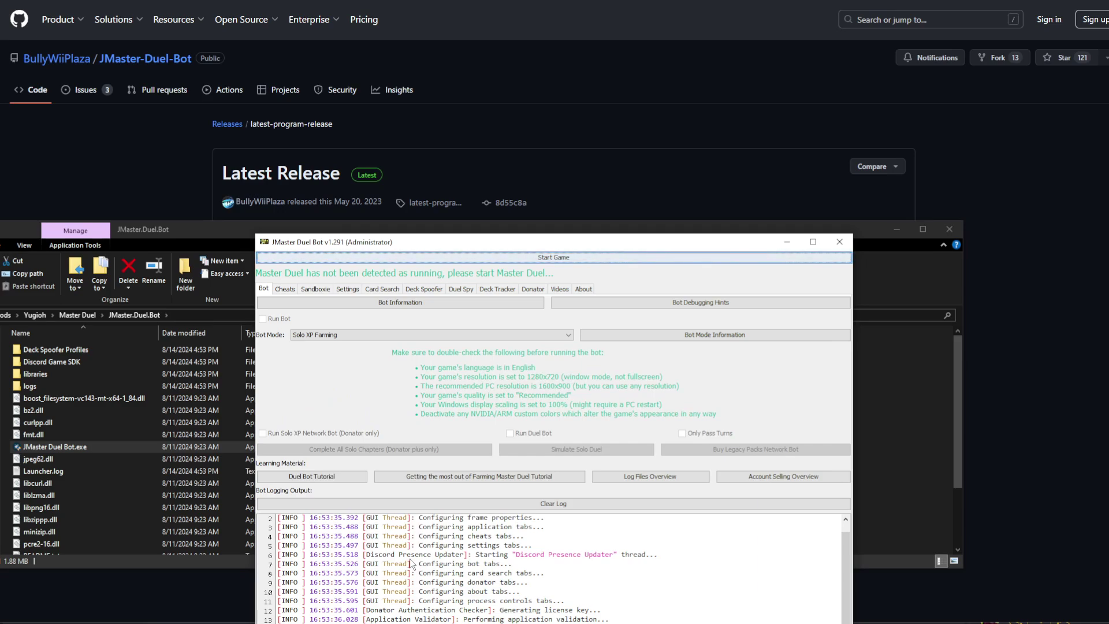
left_click(840, 242)
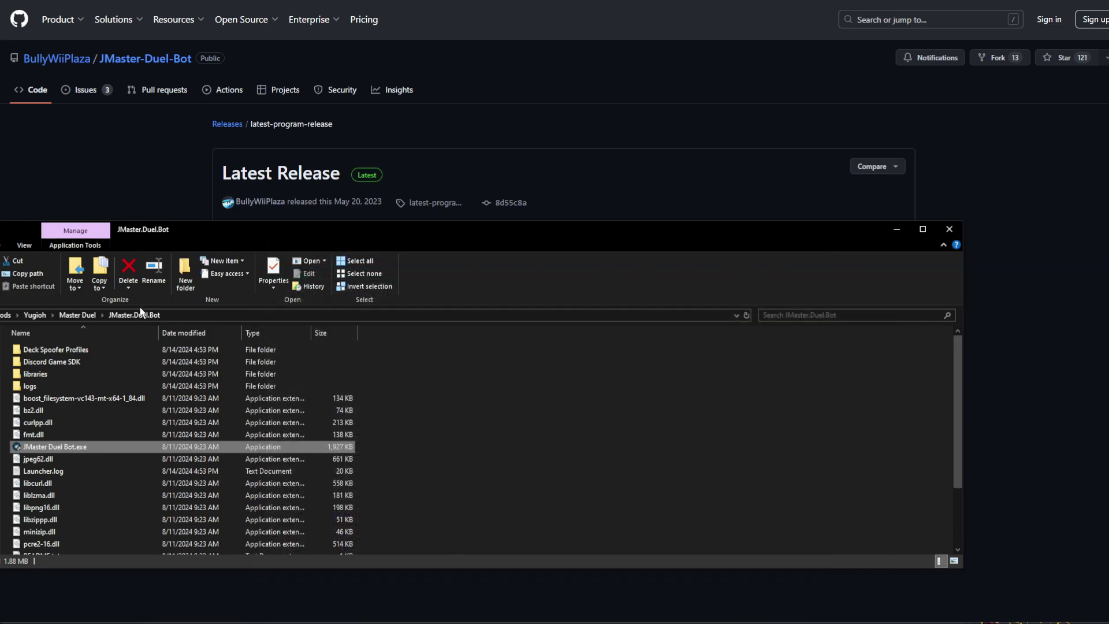
Run JMaster Duel Bot.exe from the older 'JMaster.Duel.Bot あ' folder in Master Duel
left_click(84, 317)
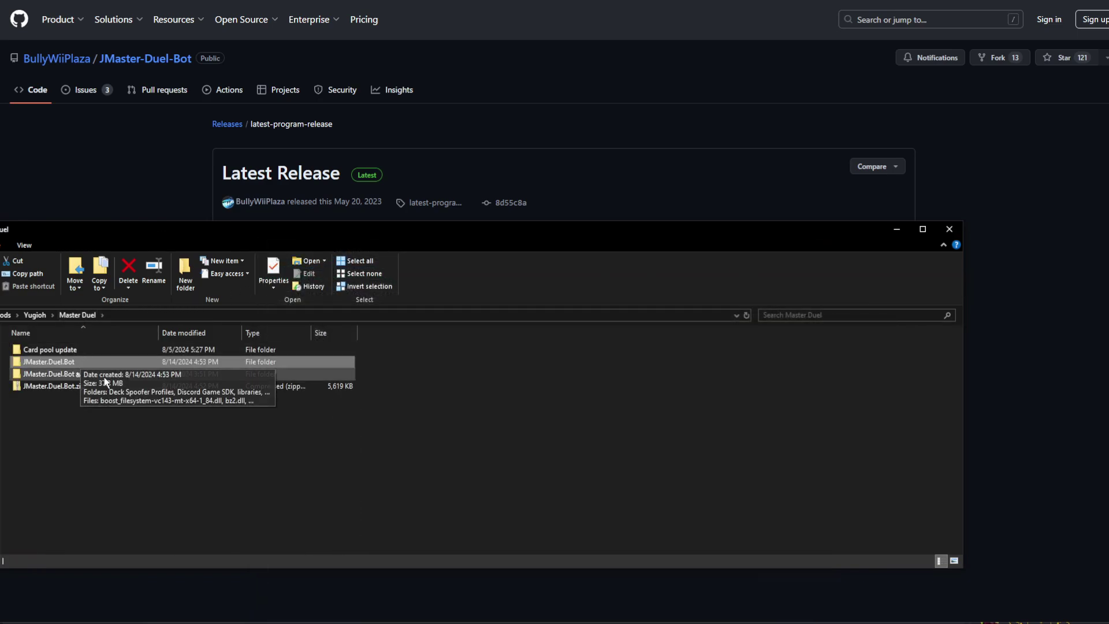
mouse_move(66, 378)
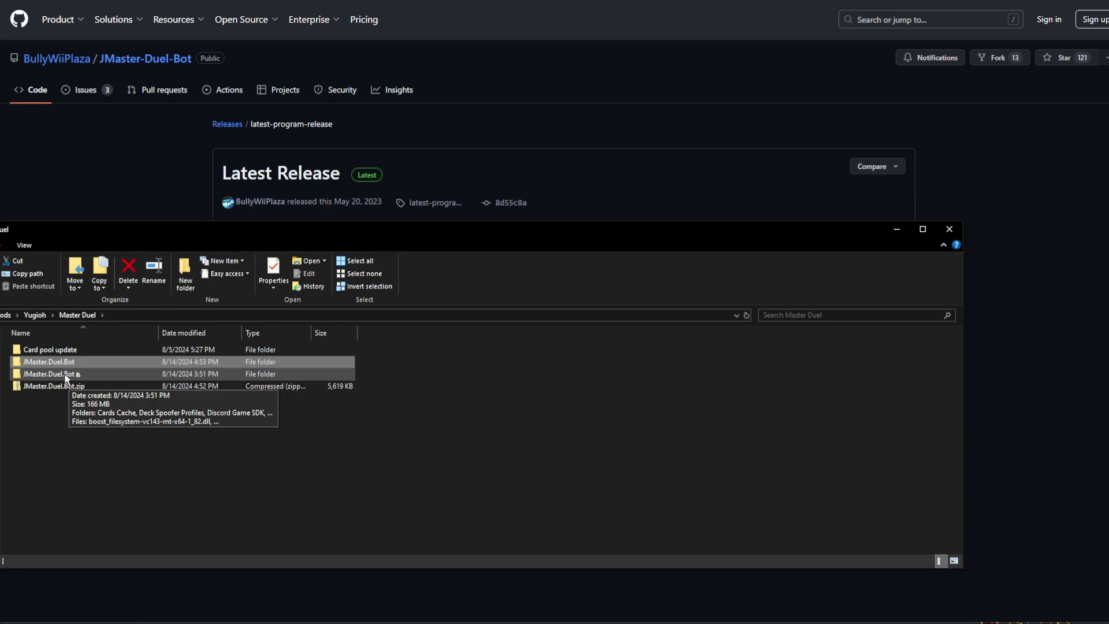
double_click(66, 375)
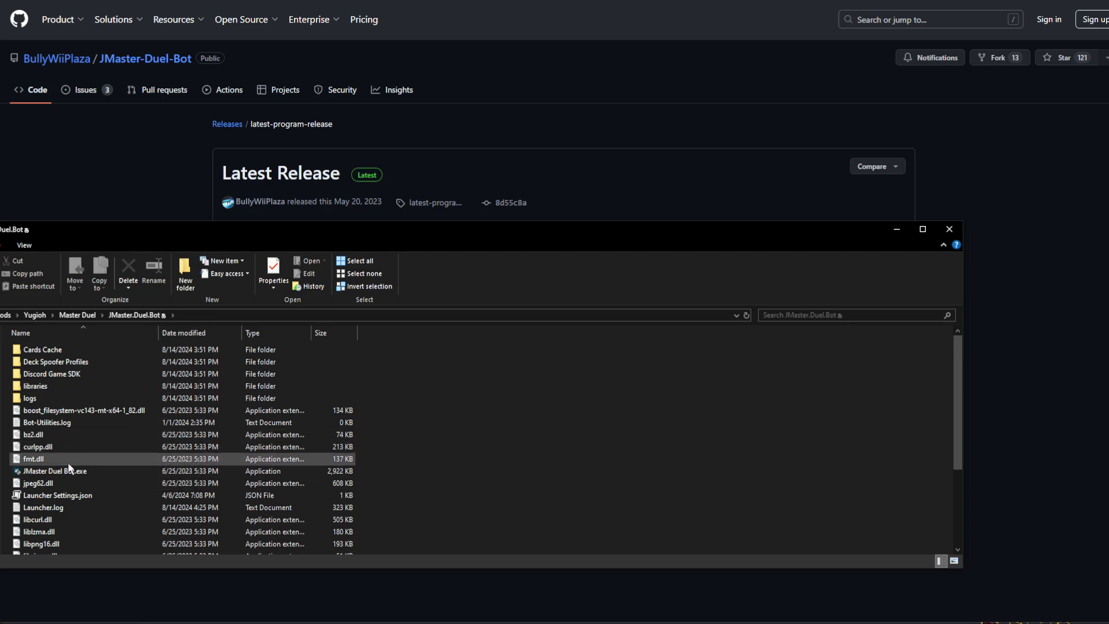
double_click(81, 473)
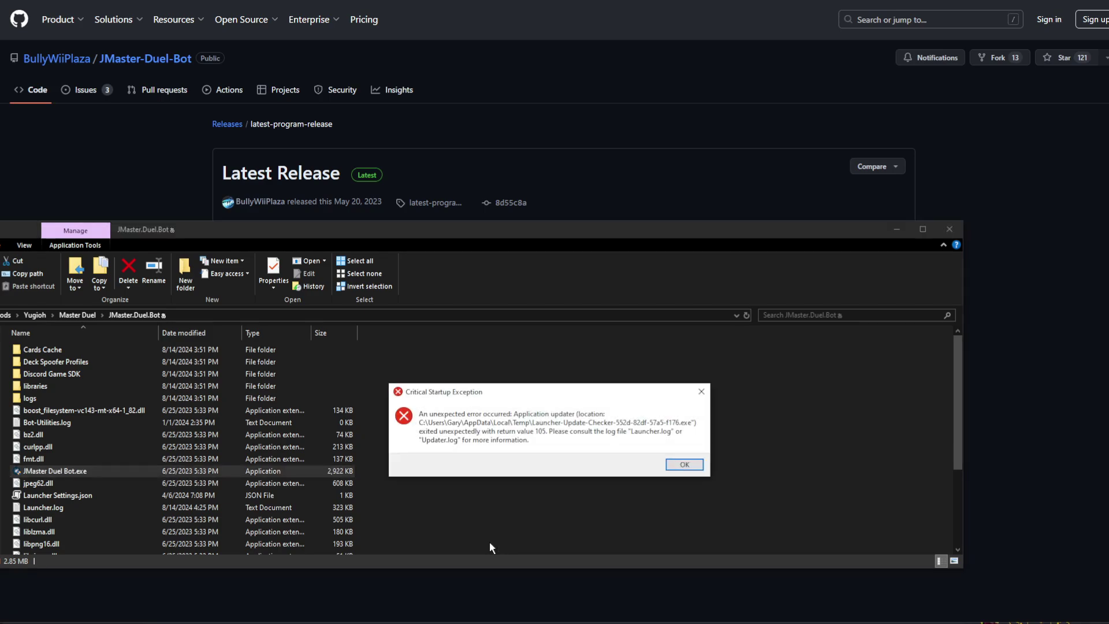
Dismiss the updater return value 105 error and return to the Master Duel folder
left_click(685, 466)
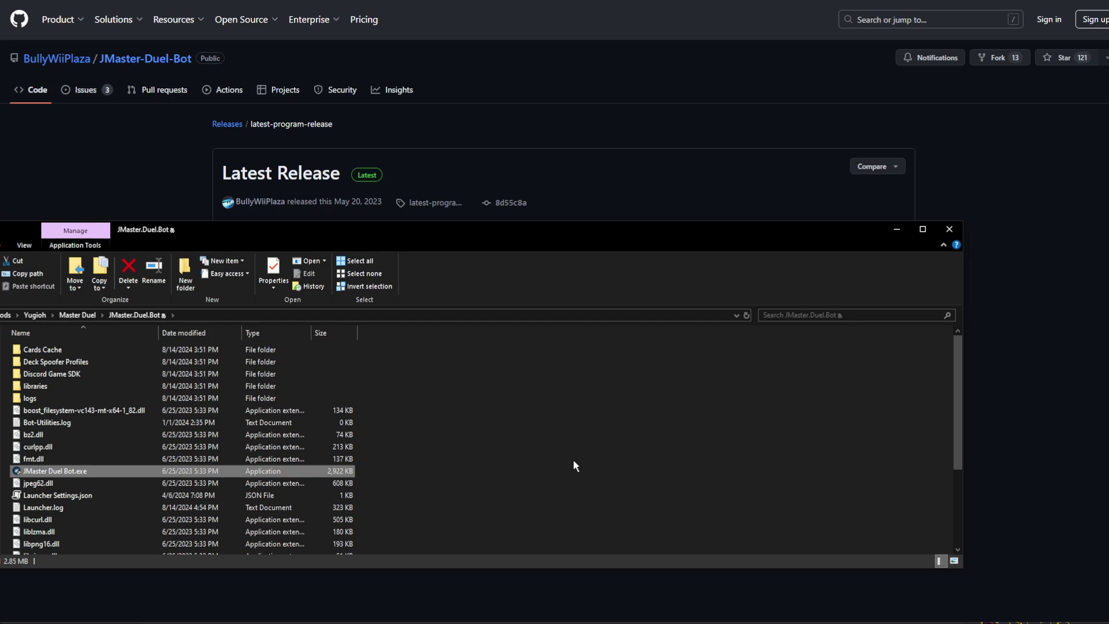
left_click(67, 315)
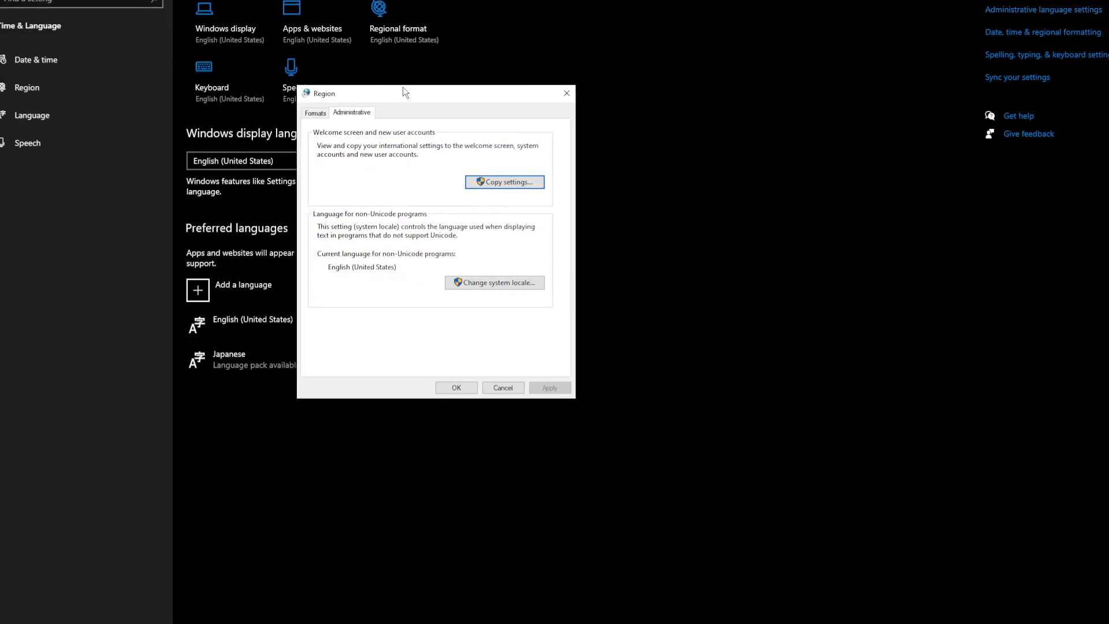
Turn on 'Beta: Use Unicode UTF-8 for worldwide language support' in the system locale
left_click_drag(403, 87, 441, 92)
left_click(527, 284)
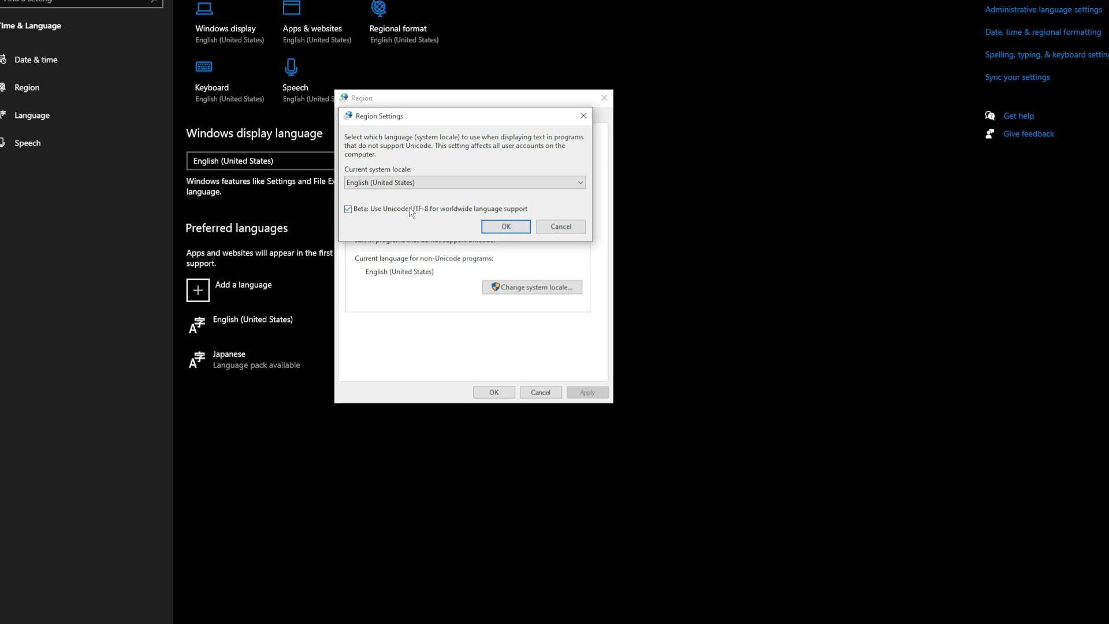
left_click(495, 227)
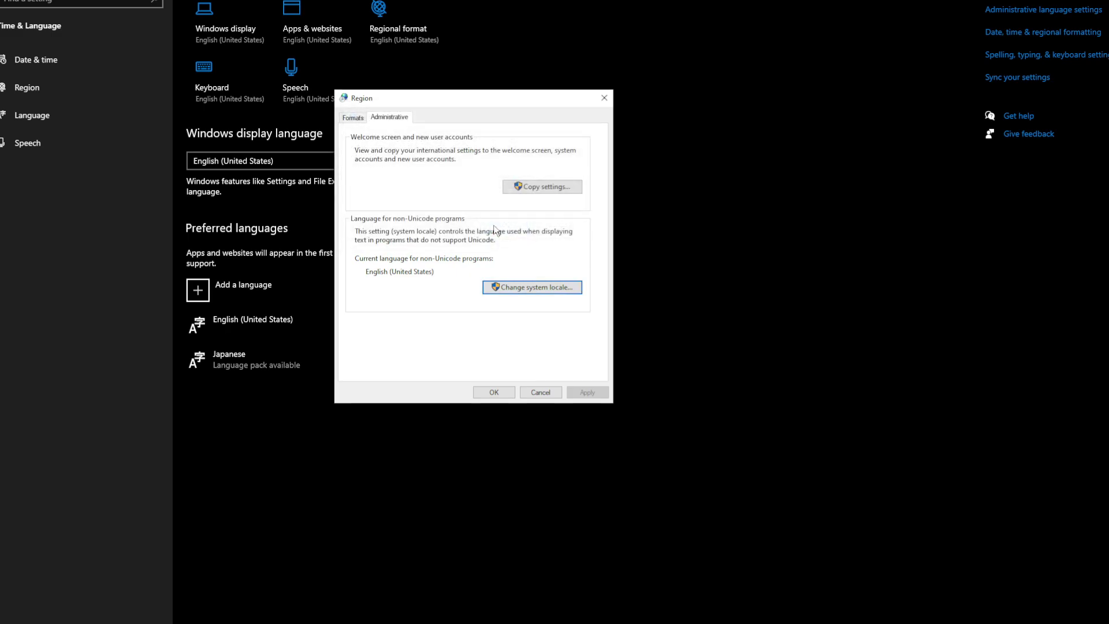
left_click(501, 396)
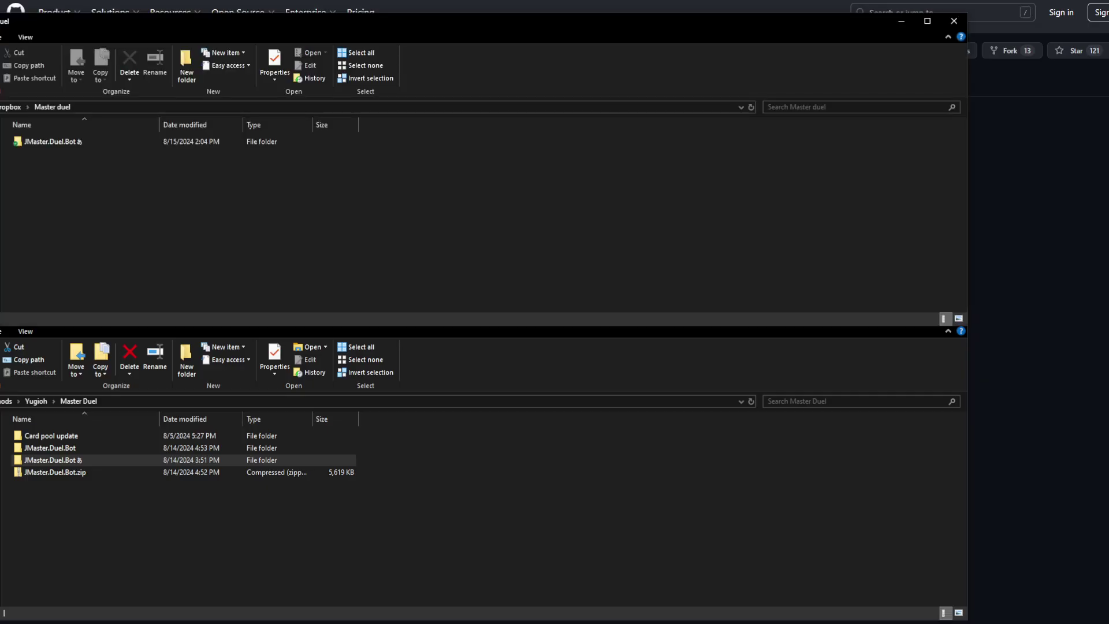
Run JMaster Duel Bot.exe from the bot folder in Dropbox's Master duel folder
left_click(75, 145)
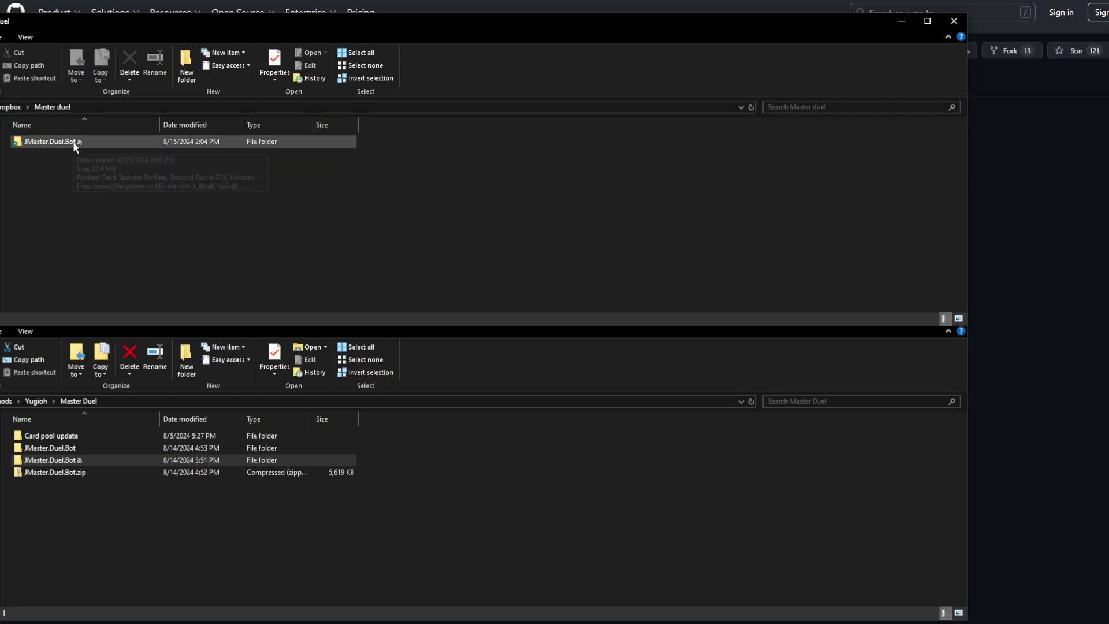
double_click(75, 144)
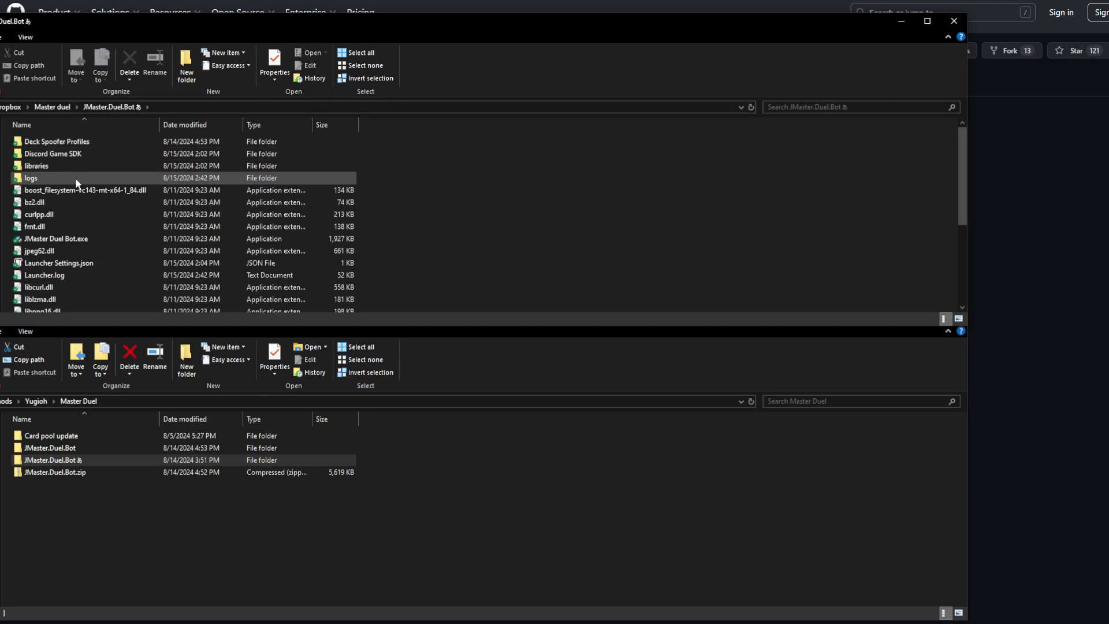
left_click(56, 241)
double_click(54, 241)
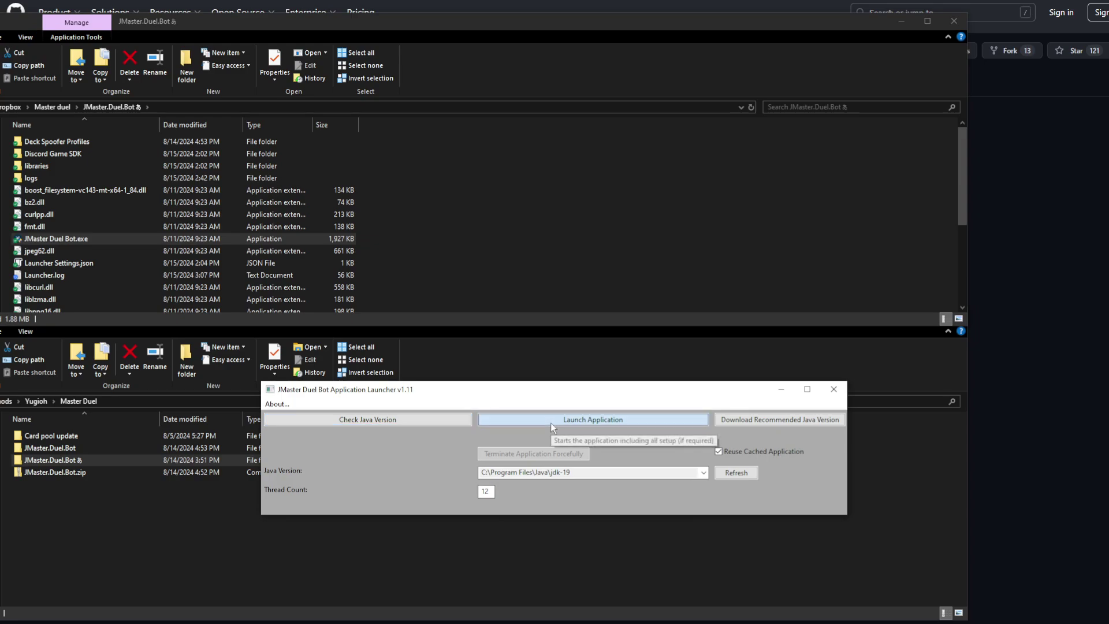
Launch the bot from the v1.11 launcher and close its main window once it loads
left_click(550, 422)
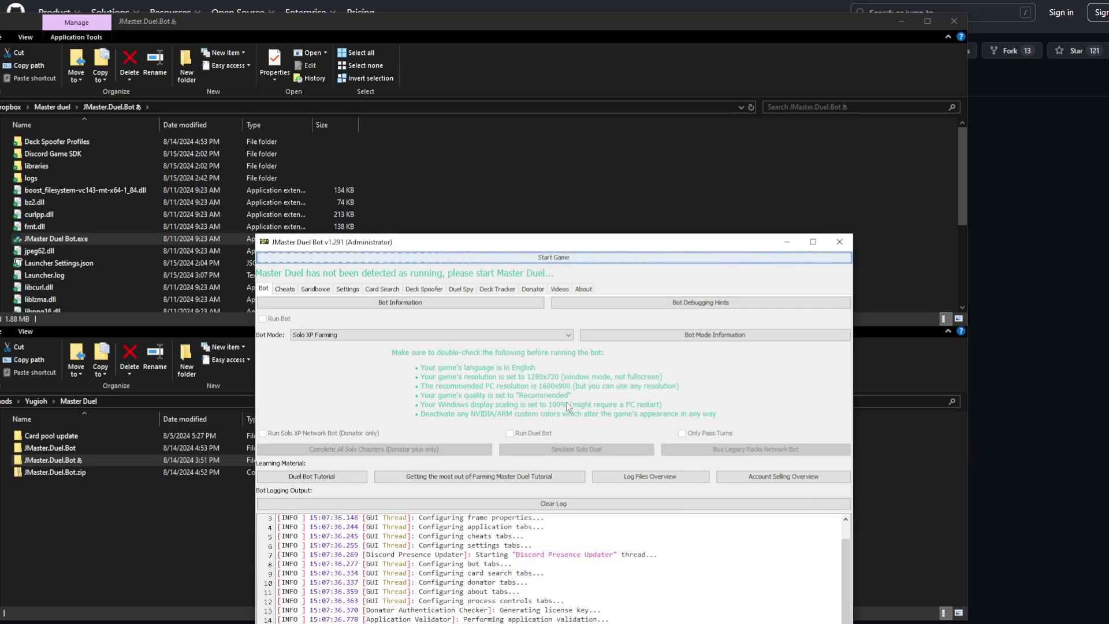
left_click(839, 243)
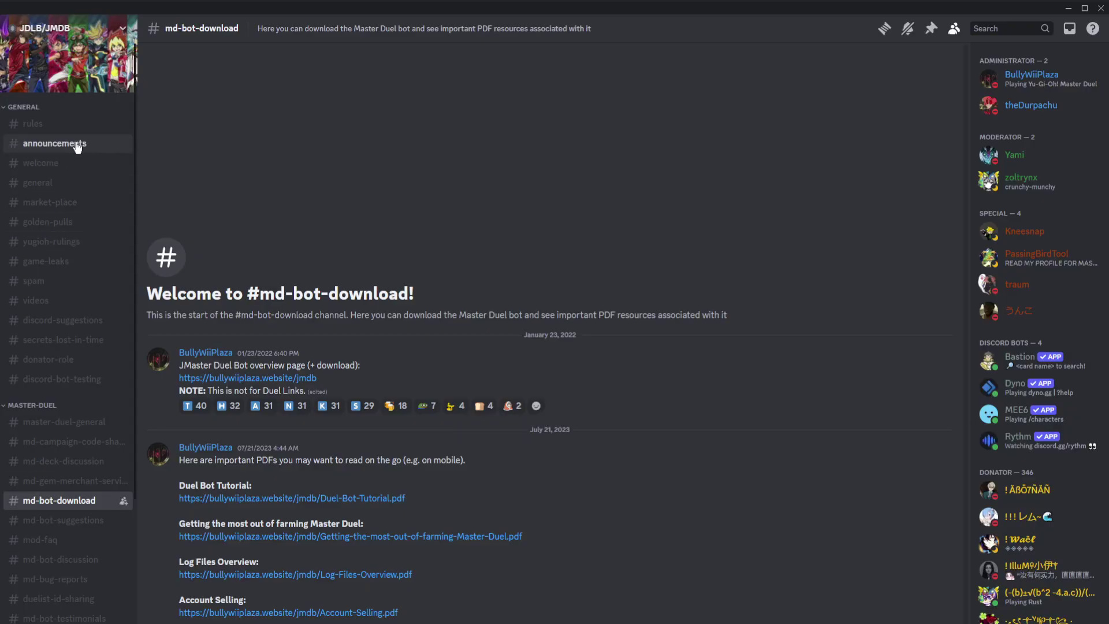
From the #announcements post, follow the aka.ms link and save VC_redist.x64.exe
left_click(76, 145)
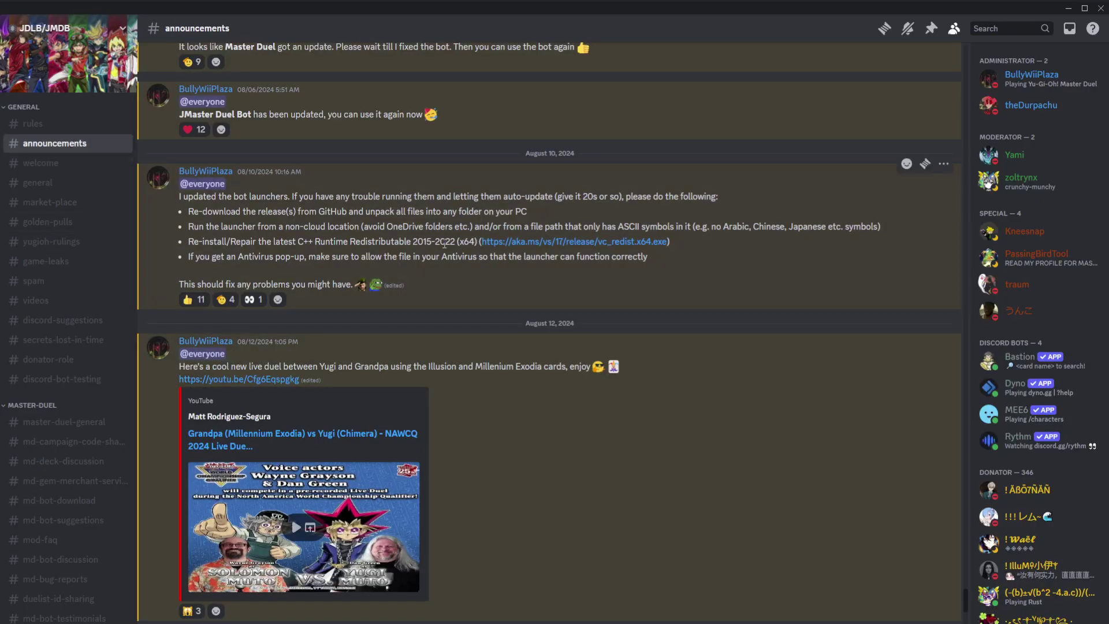
left_click(522, 245)
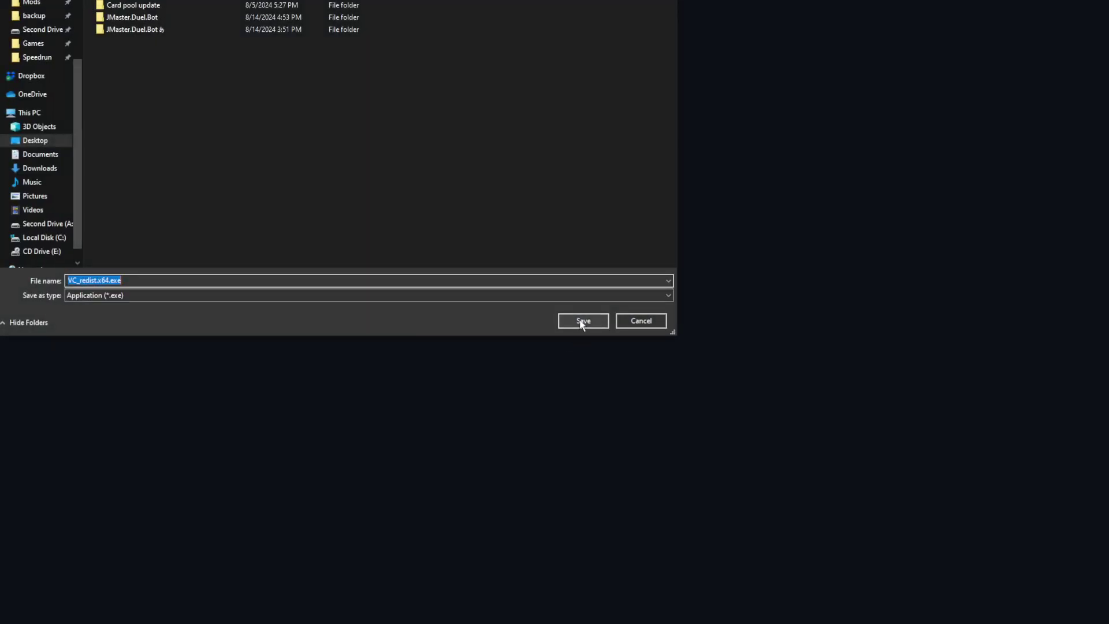
left_click(582, 321)
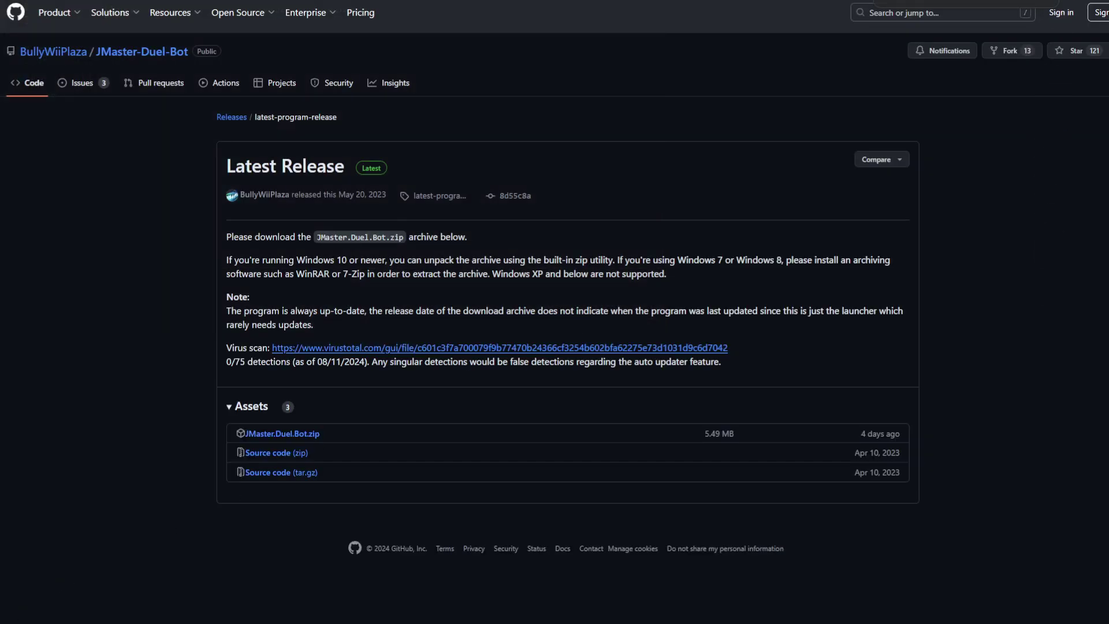
Run VC_redist.x64.exe from the Master Duel folder and start a Repair of the 2015-2022 x64 runtime
key("alt+Tab")
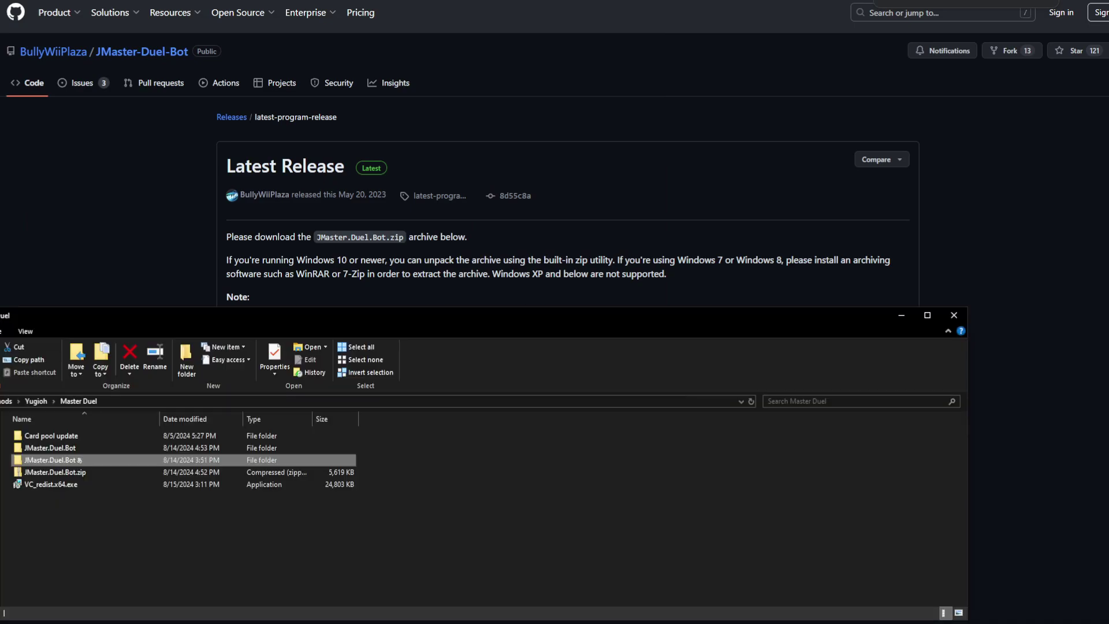
double_click(79, 488)
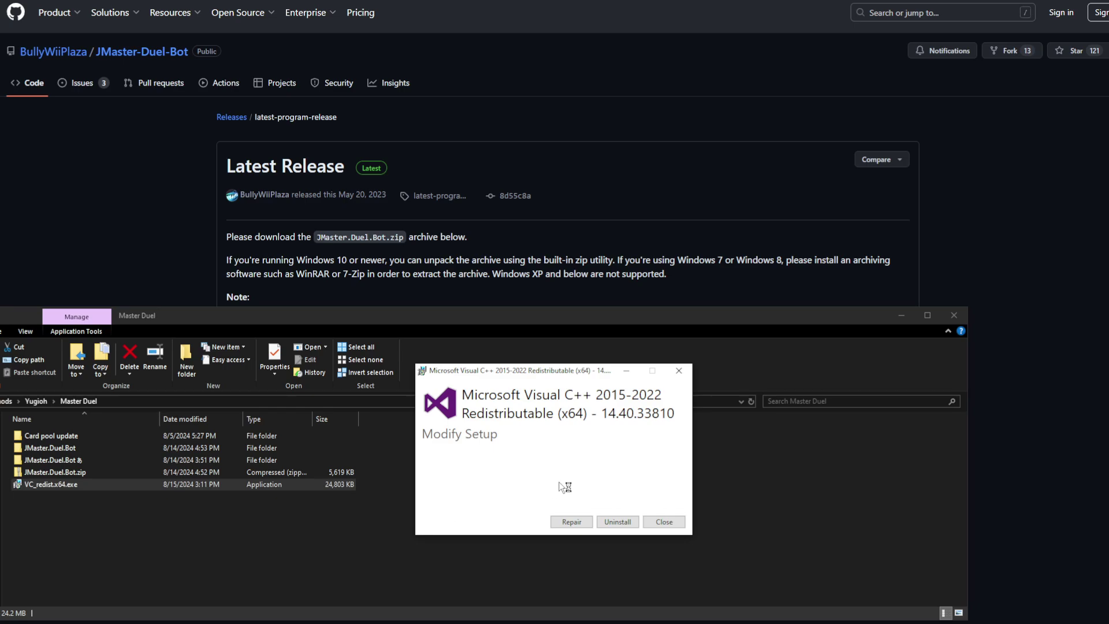
left_click(572, 521)
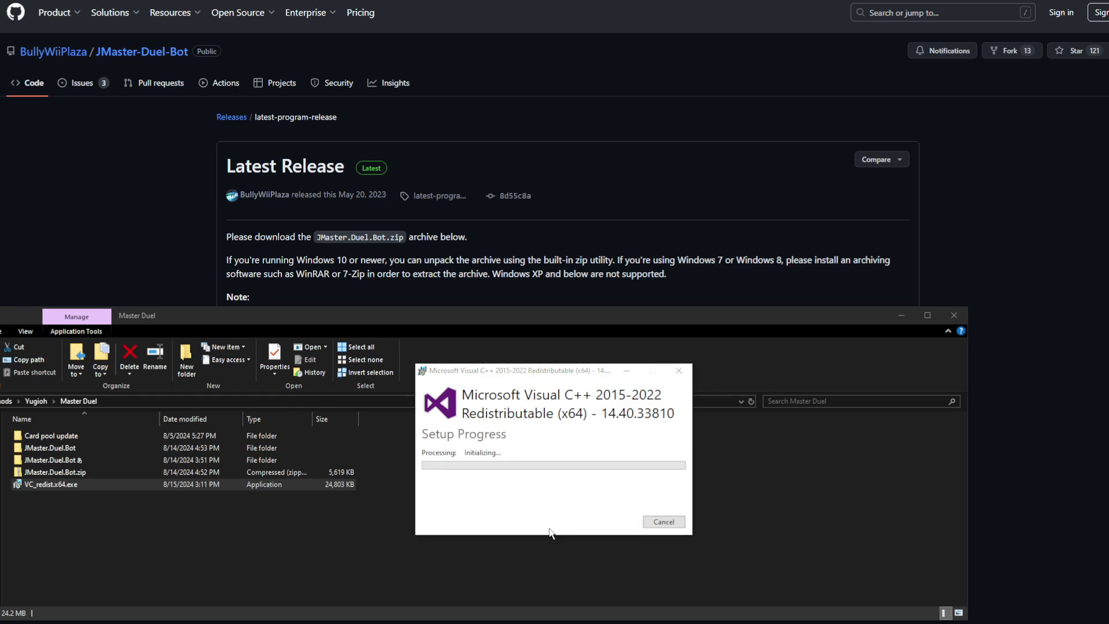